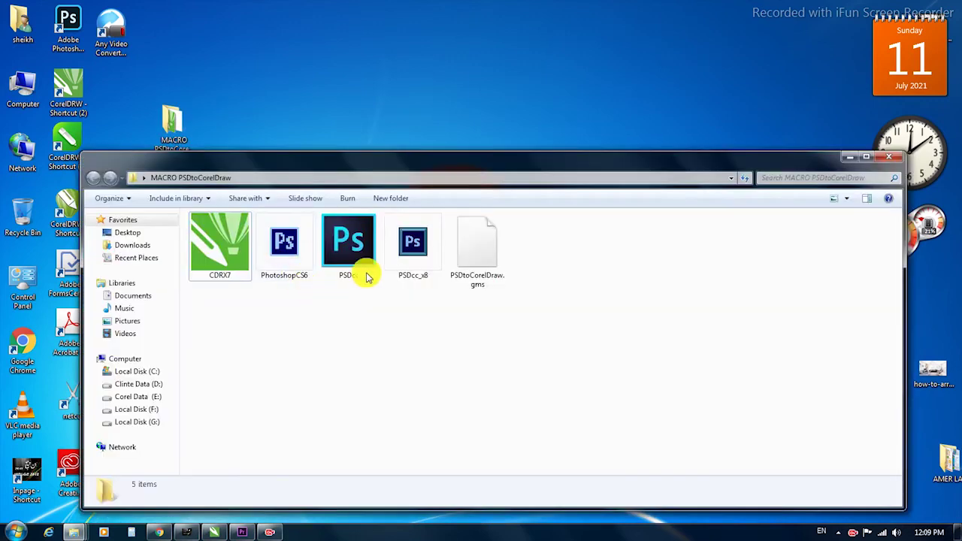
Step: Copy the PSDtoCorelDraw.gms file from the MACRO PSDtoCorelDraw folder
{"action": "left_click_drag", "start_coordinate": [430, 183], "coordinate": [420, 74]}
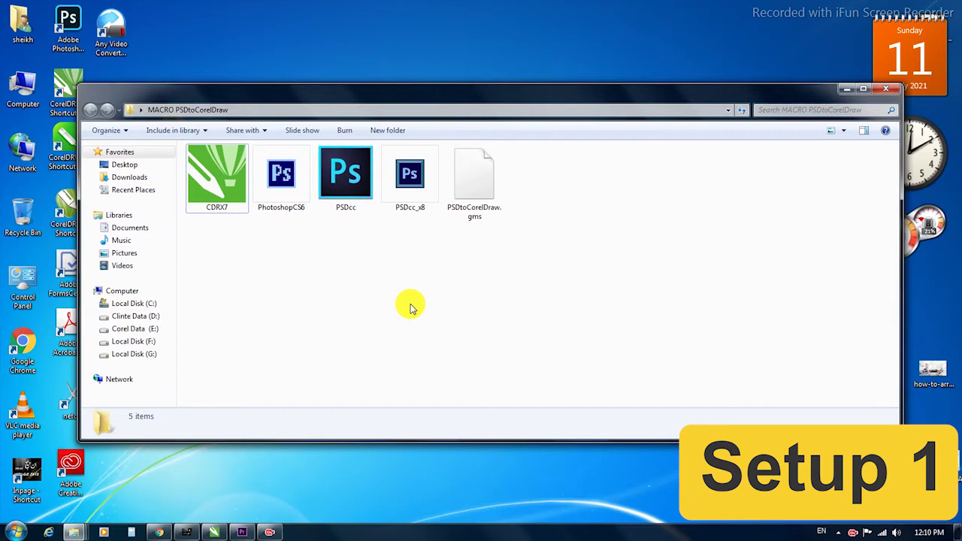
{"action": "left_click", "coordinate": [485, 211]}
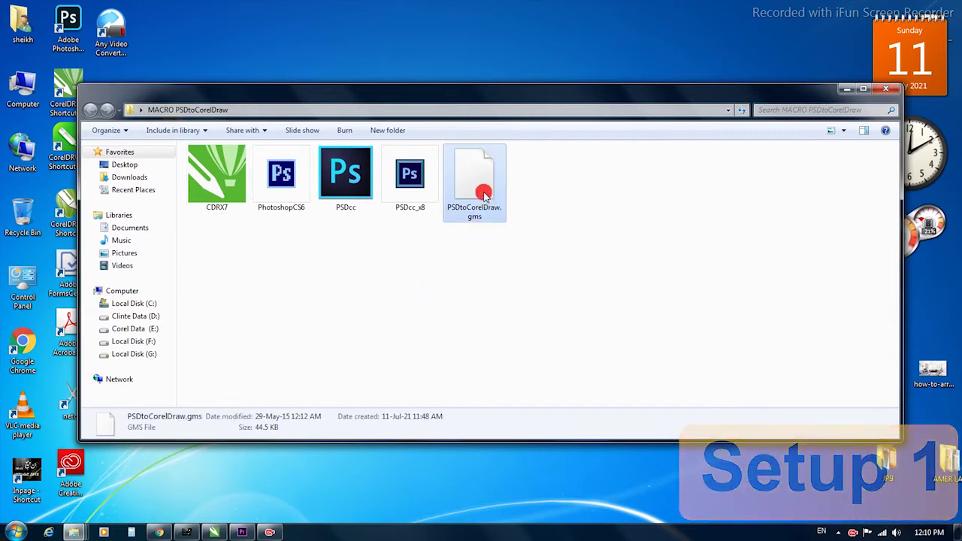
{"action": "right_click", "coordinate": [482, 199]}
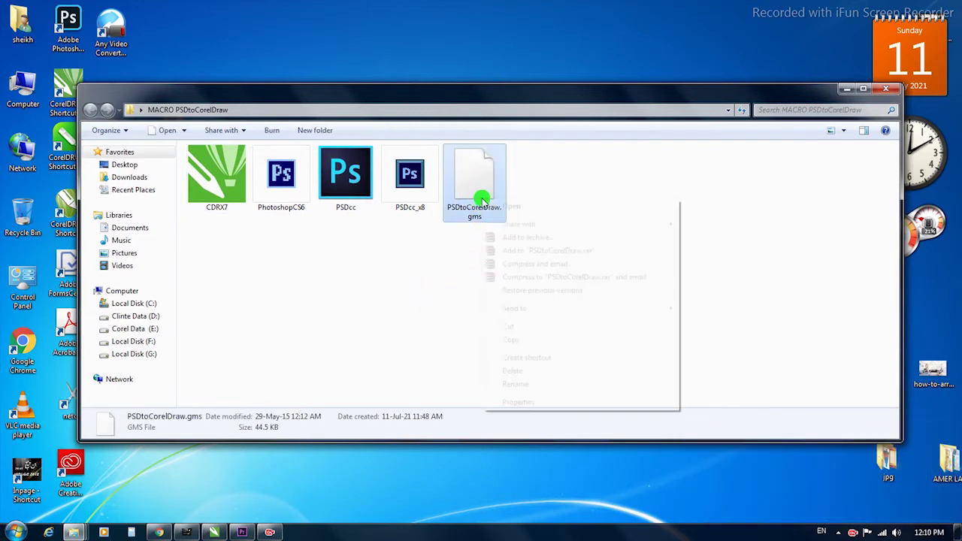
{"action": "left_click", "coordinate": [516, 344]}
{"action": "left_click", "coordinate": [413, 311]}
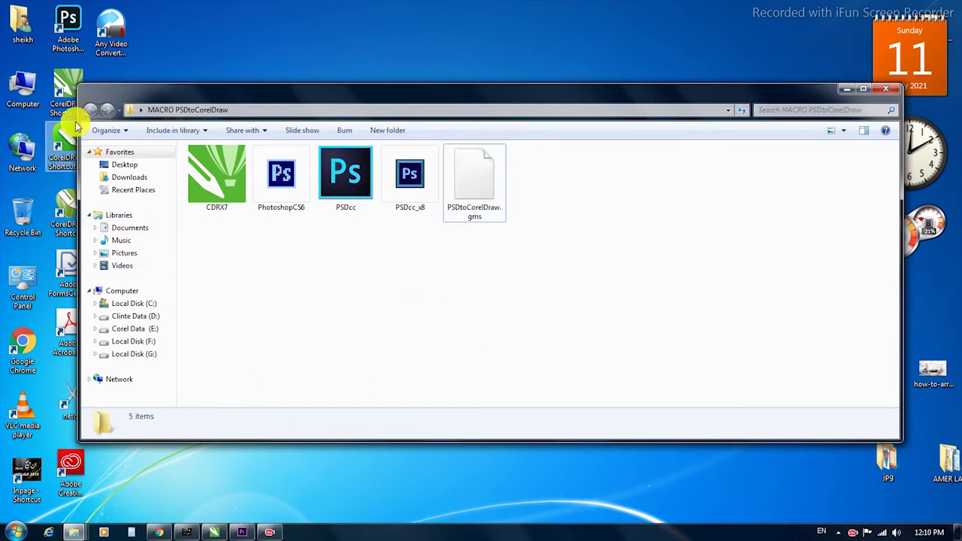
Step: Minimize the macro folder and open C:\Program Files\Corel\CorelDRAW Graphics Suite X7\Draw\GMS
{"action": "left_click_drag", "start_coordinate": [216, 99], "coordinate": [216, 136]}
{"action": "left_click", "coordinate": [846, 126]}
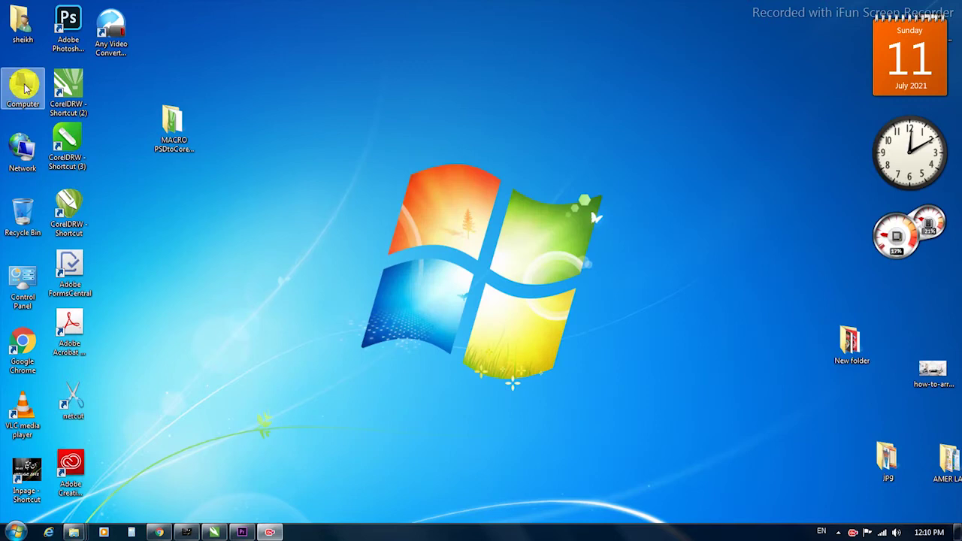
{"action": "double_click", "coordinate": [28, 90]}
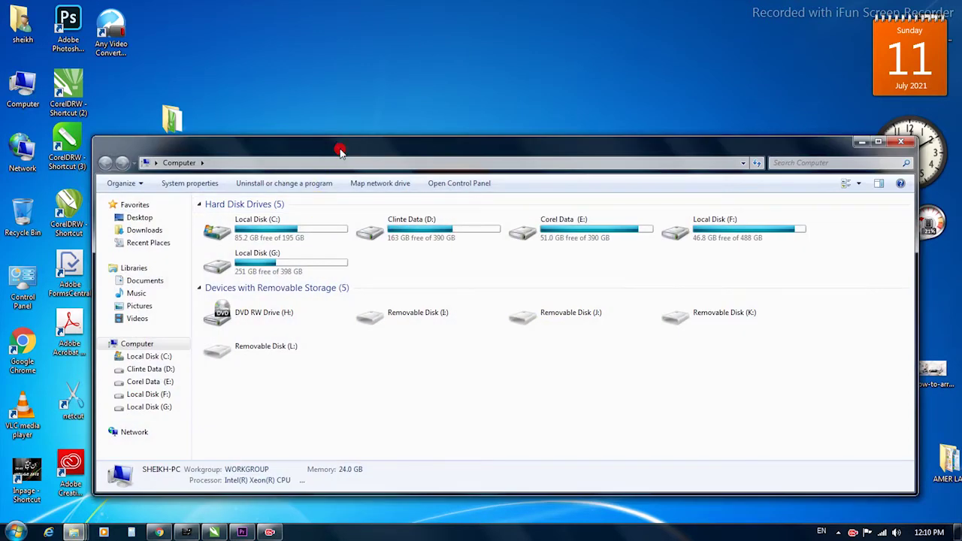
{"action": "double_click", "coordinate": [338, 145]}
{"action": "double_click", "coordinate": [166, 92]}
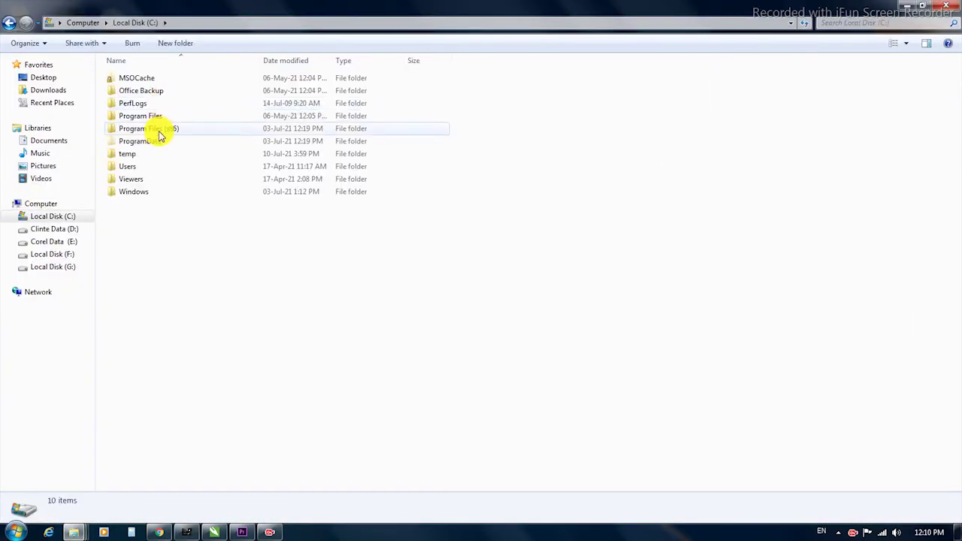
{"action": "double_click", "coordinate": [163, 118]}
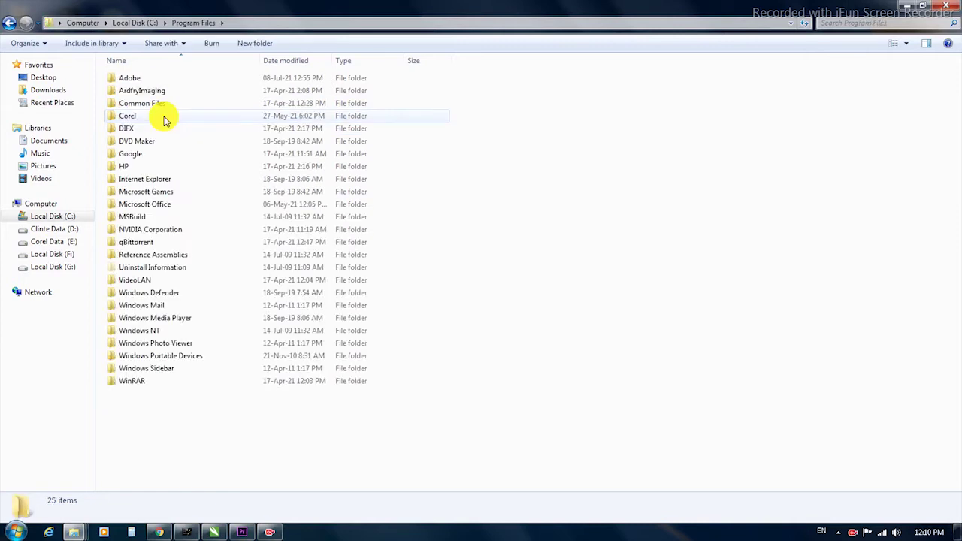
{"action": "double_click", "coordinate": [147, 118]}
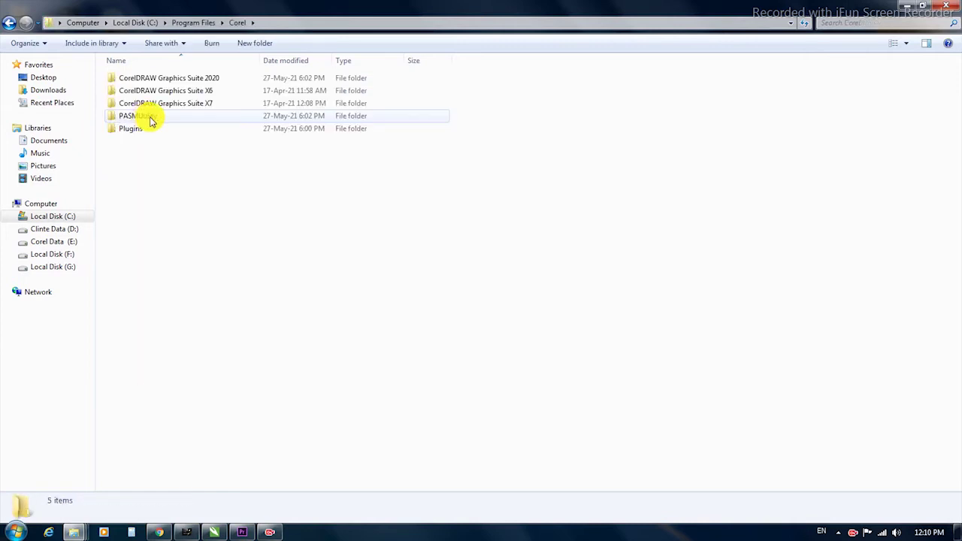
{"action": "left_click", "coordinate": [201, 110]}
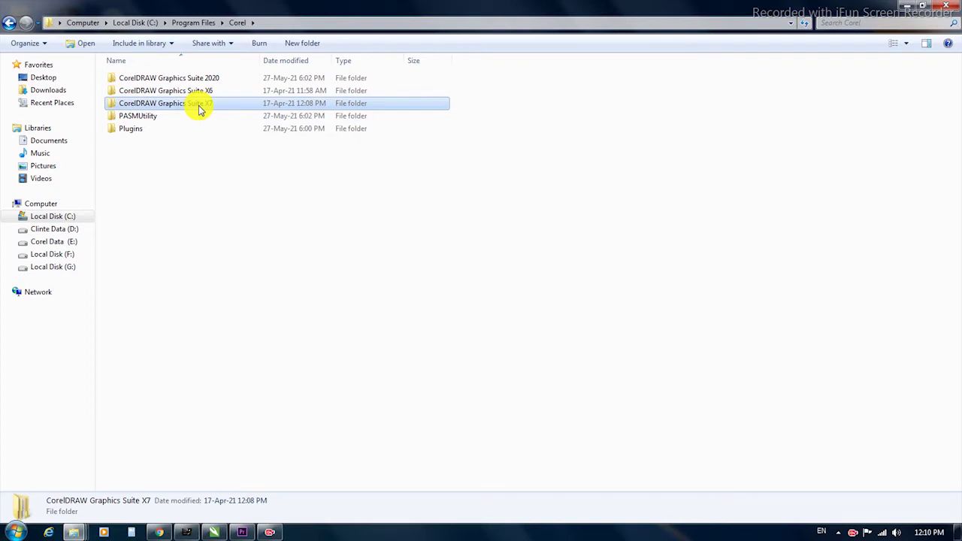
{"action": "double_click", "coordinate": [199, 107]}
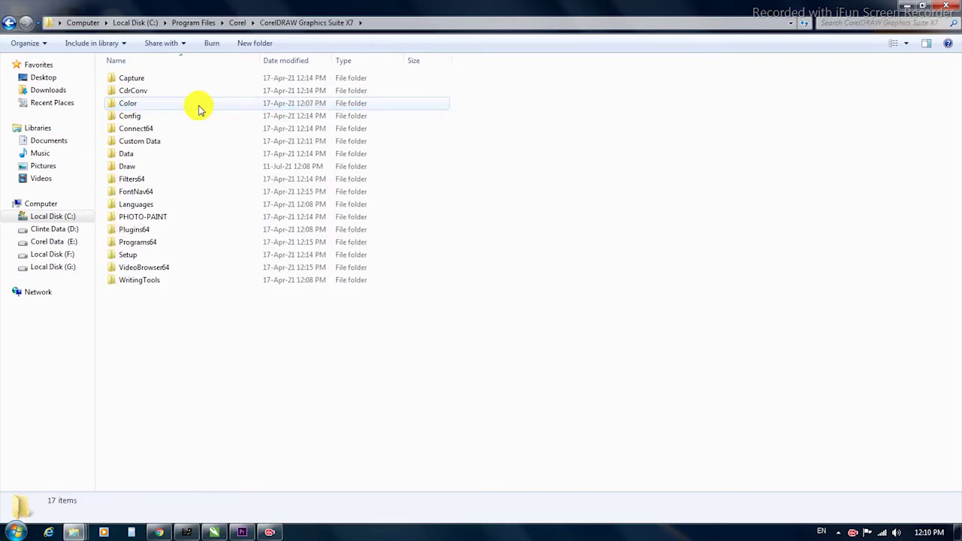
{"action": "double_click", "coordinate": [154, 168]}
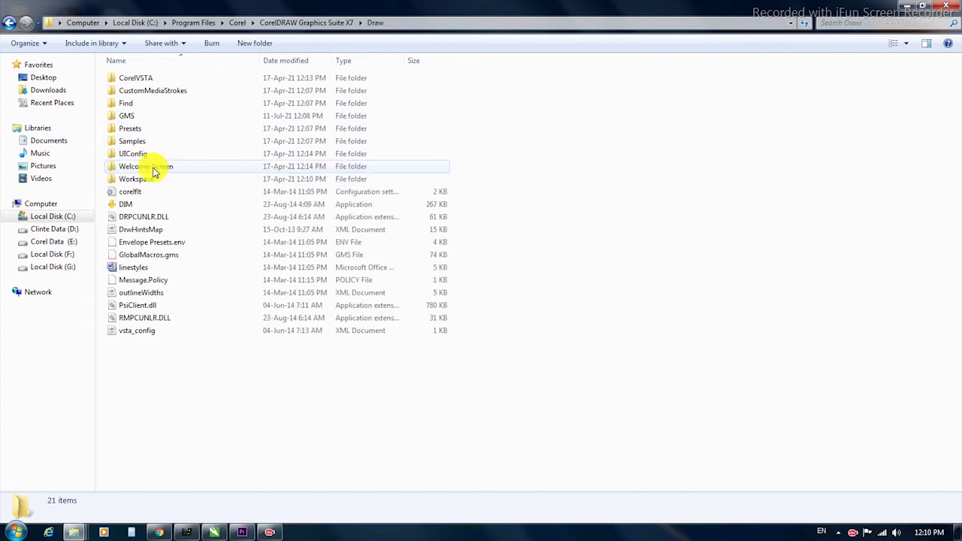
{"action": "double_click", "coordinate": [150, 119]}
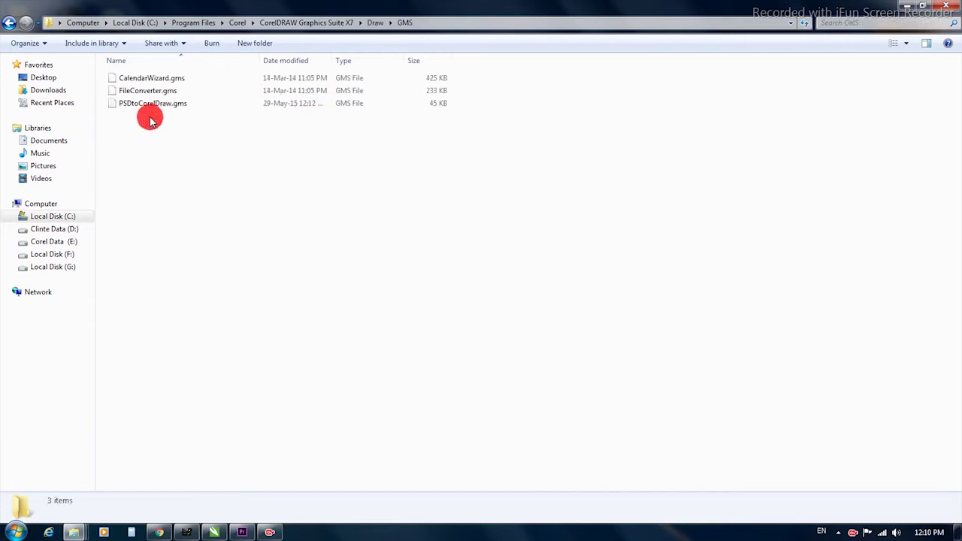
Step: Check the GMS folder for the PSDtoCorelDraw.gms macro file
{"action": "right_click", "coordinate": [172, 168]}
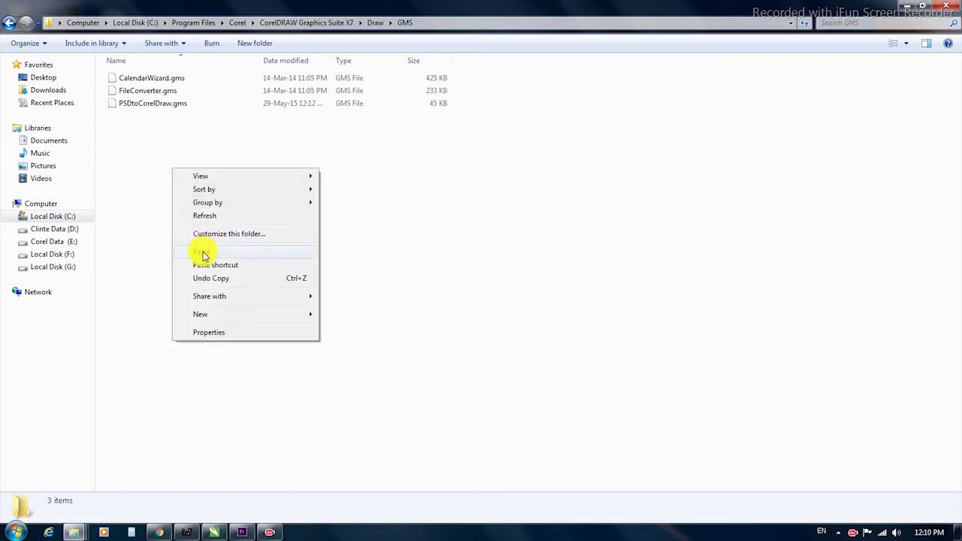
{"action": "left_click", "coordinate": [157, 241]}
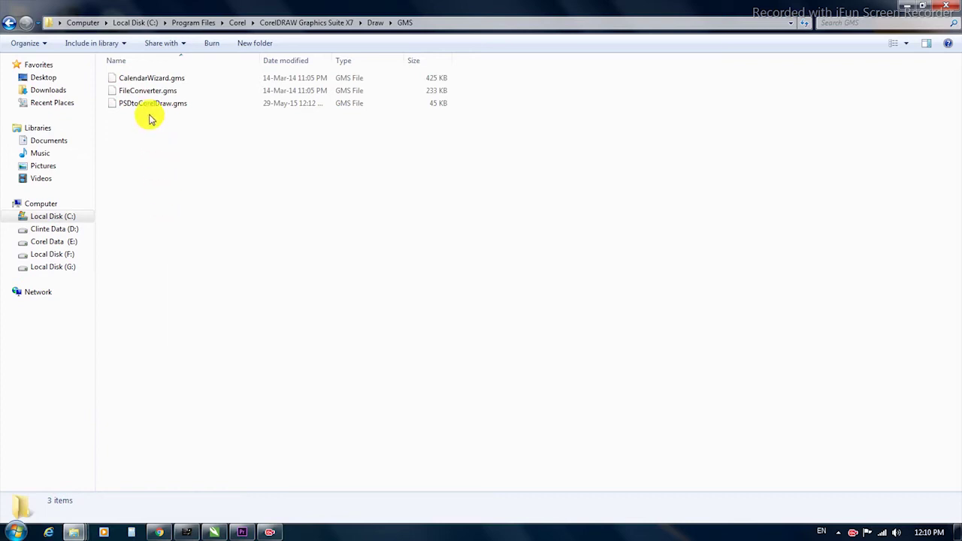
{"action": "left_click", "coordinate": [239, 107]}
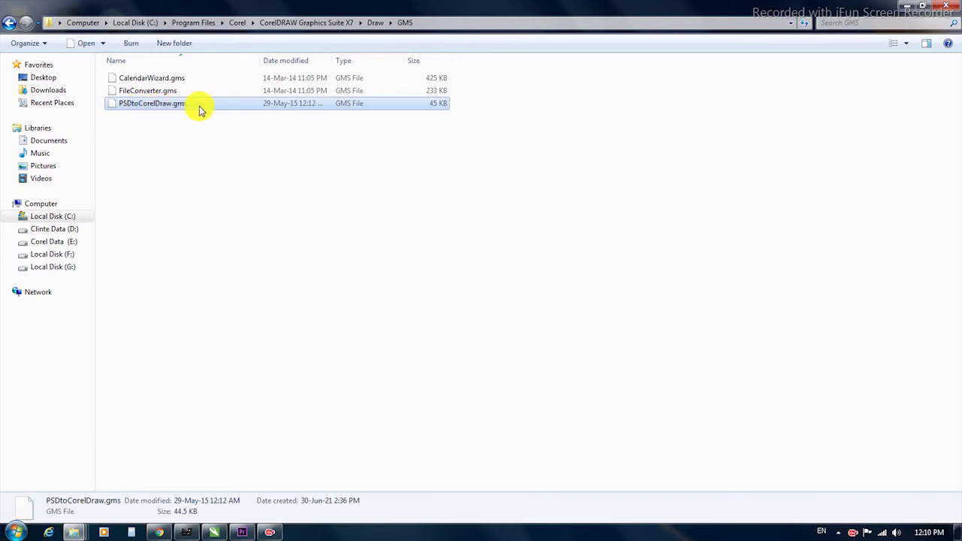
{"action": "left_click", "coordinate": [165, 146]}
{"action": "left_click", "coordinate": [158, 105]}
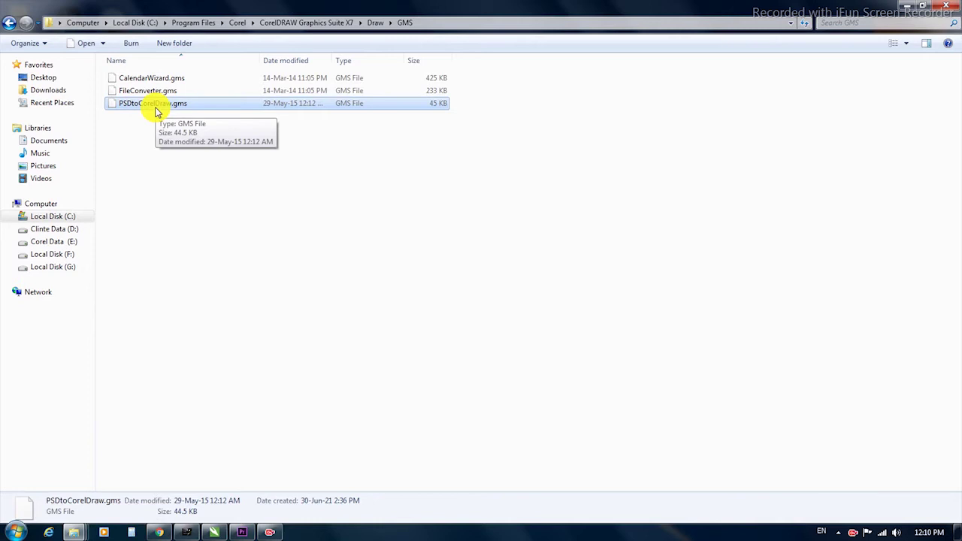
{"action": "left_click", "coordinate": [161, 124]}
{"action": "left_click", "coordinate": [158, 107]}
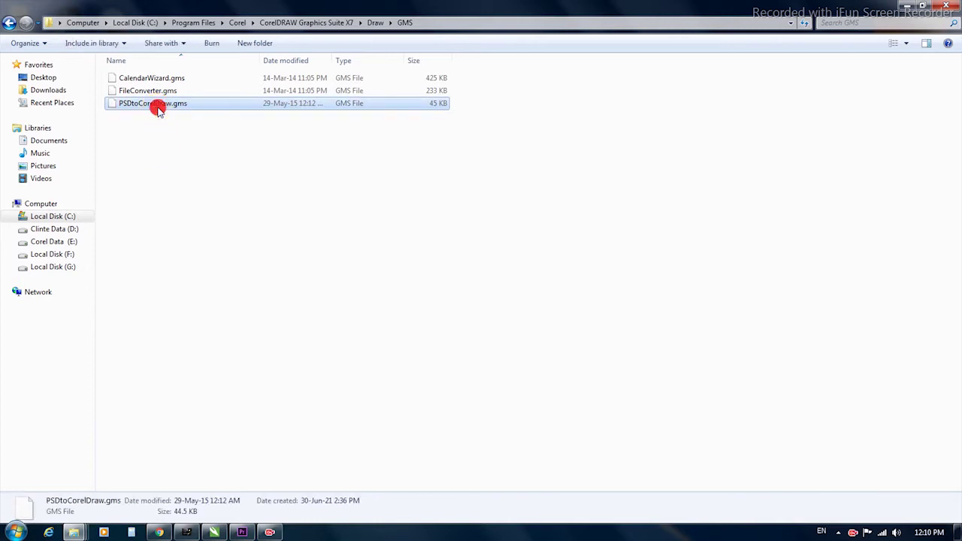
{"action": "right_click", "coordinate": [158, 183]}
{"action": "left_click", "coordinate": [118, 189]}
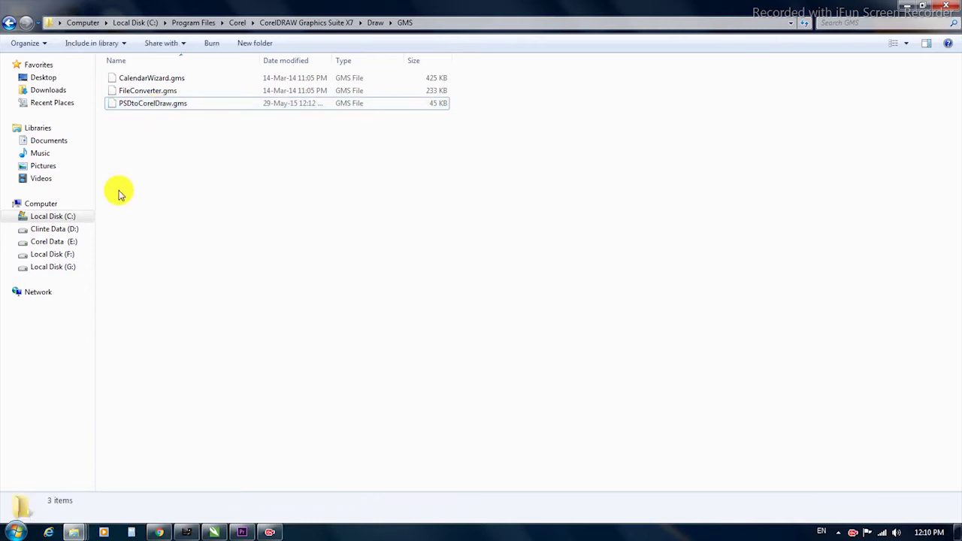
{"action": "left_click", "coordinate": [143, 103]}
{"action": "left_click", "coordinate": [167, 150]}
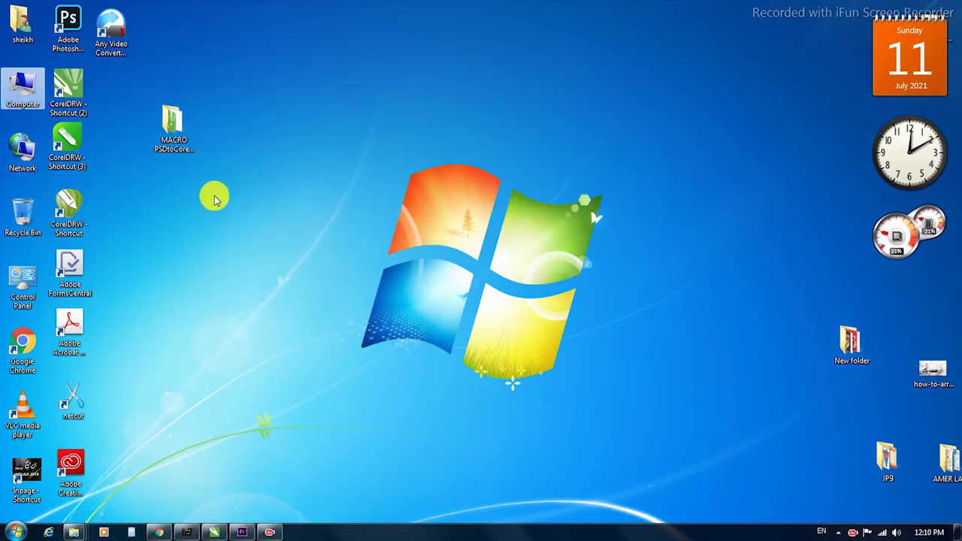
Step: Confirm the folder view options with "Show hidden files, folders, and drives" enabled
{"action": "double_click", "coordinate": [27, 91]}
{"action": "left_click", "coordinate": [26, 43]}
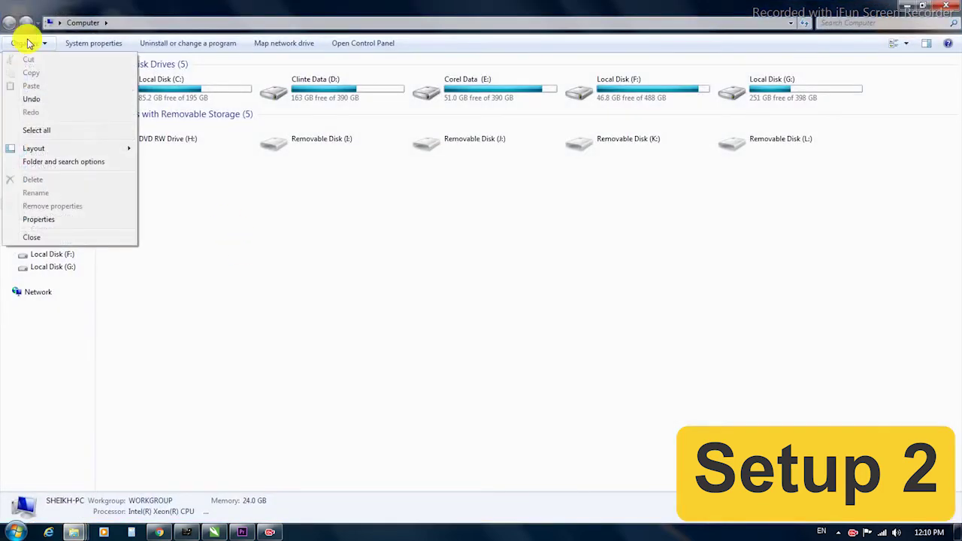
{"action": "left_click", "coordinate": [62, 165]}
{"action": "left_click", "coordinate": [58, 72]}
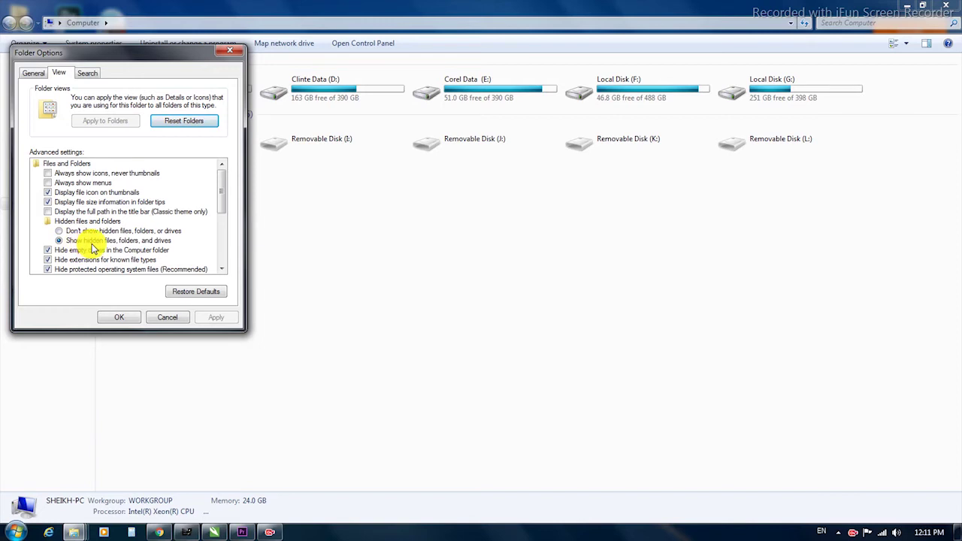
{"action": "left_click", "coordinate": [122, 318]}
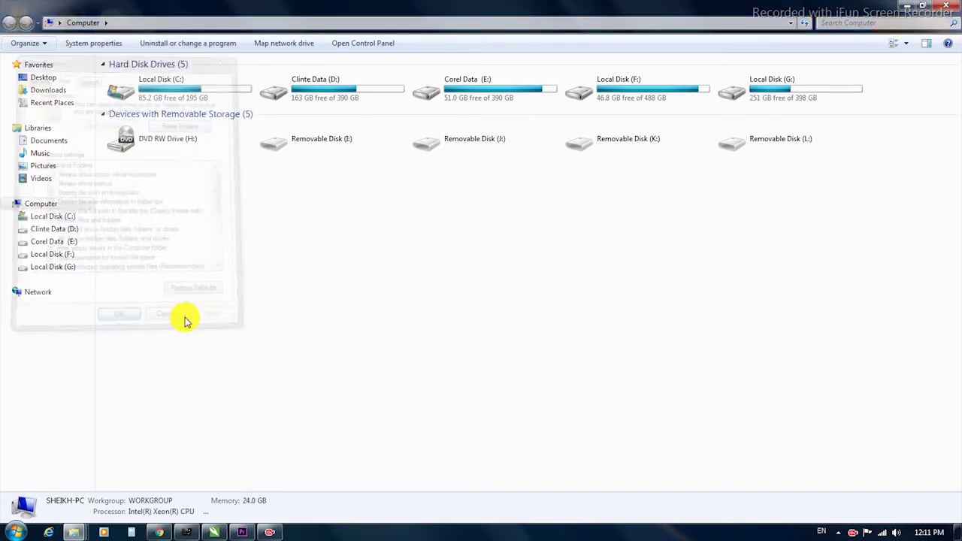
Step: Open the hidden AppData folder inside the current account's profile folder under C:\Users
{"action": "double_click", "coordinate": [171, 99]}
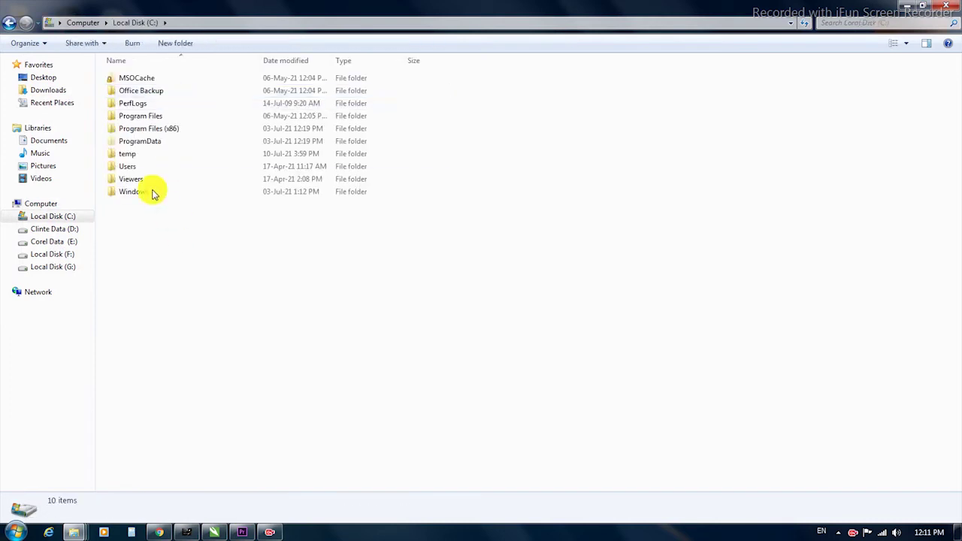
{"action": "double_click", "coordinate": [139, 169]}
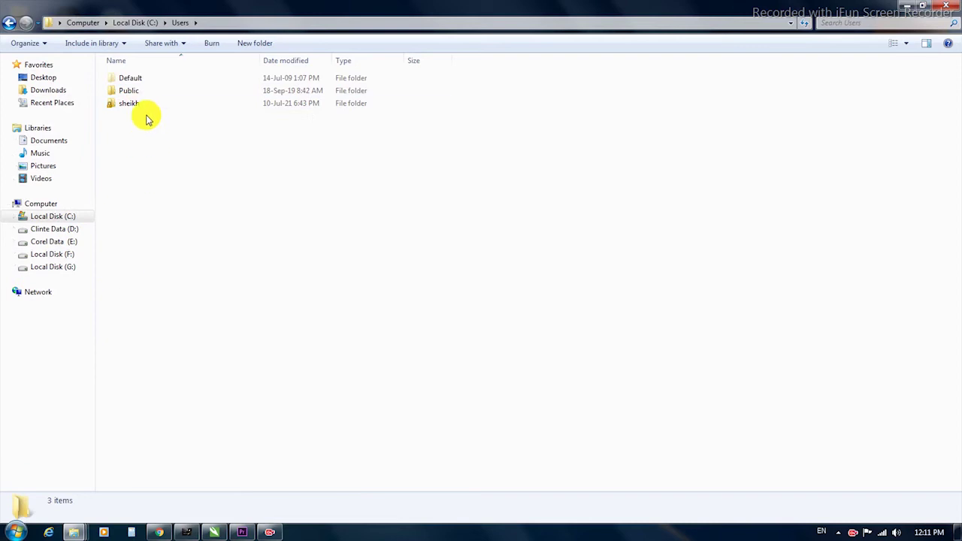
{"action": "left_click", "coordinate": [7, 531]}
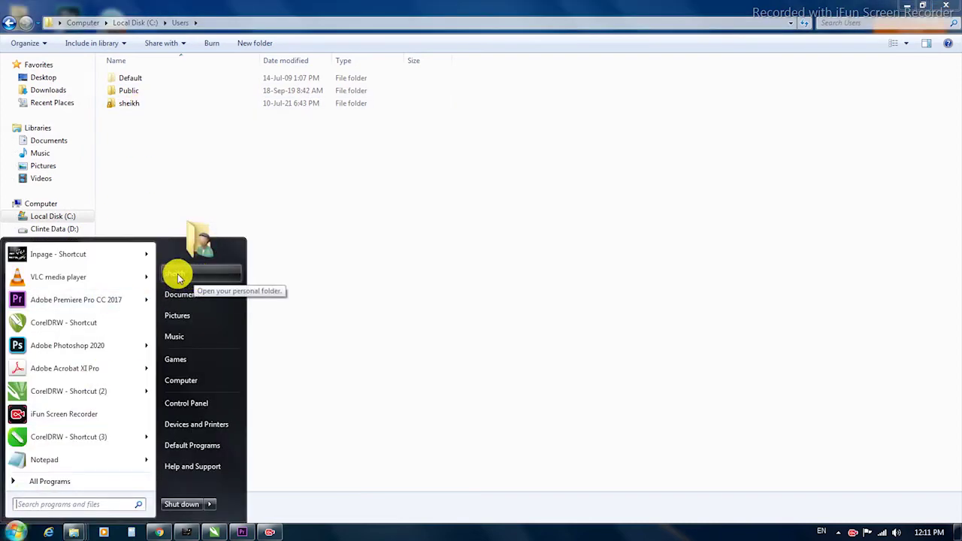
{"action": "left_click", "coordinate": [340, 272]}
{"action": "double_click", "coordinate": [135, 104]}
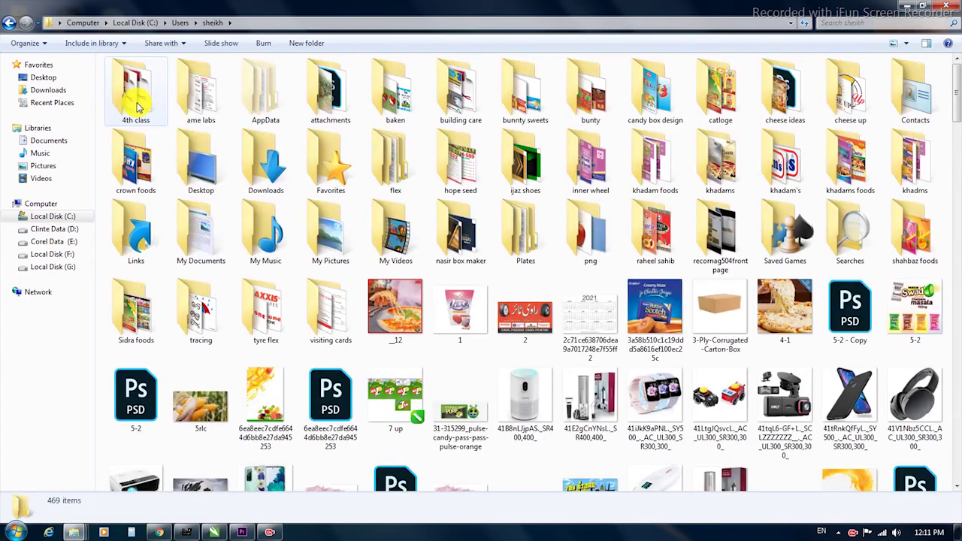
{"action": "left_click", "coordinate": [274, 104]}
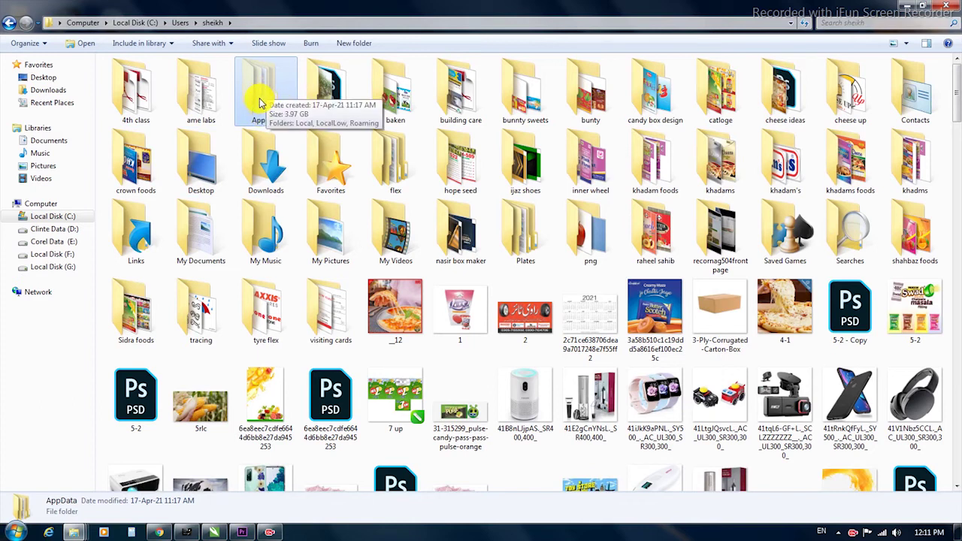
{"action": "double_click", "coordinate": [260, 103]}
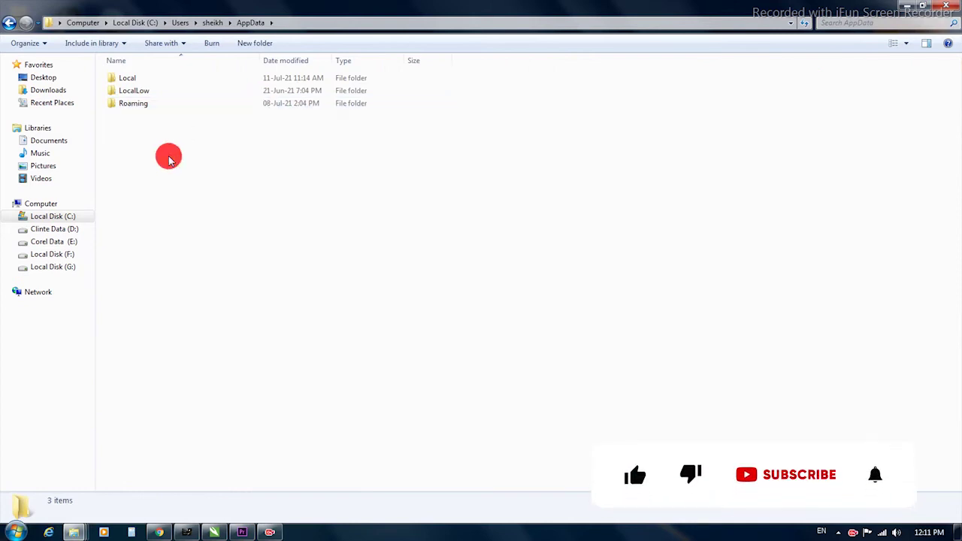
Step: Open the GMS folder in AppData under Roaming\Corel\CorelDRAW Graphics Suite X7\Draw
{"action": "double_click", "coordinate": [146, 105]}
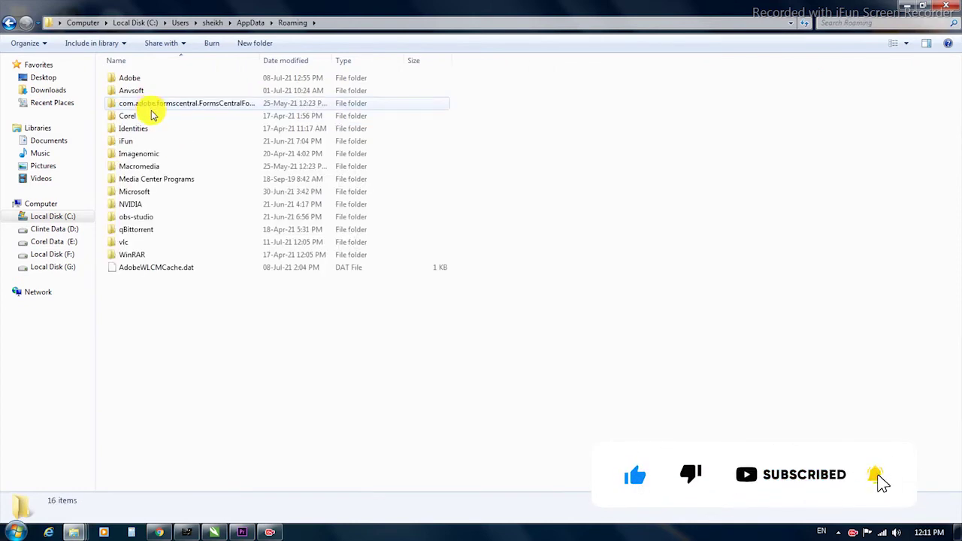
{"action": "double_click", "coordinate": [151, 115]}
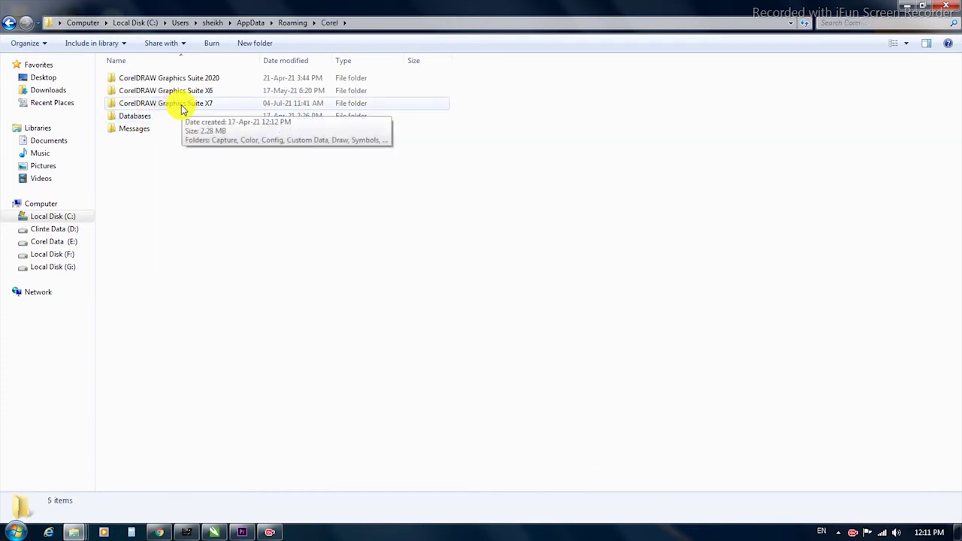
{"action": "double_click", "coordinate": [180, 106]}
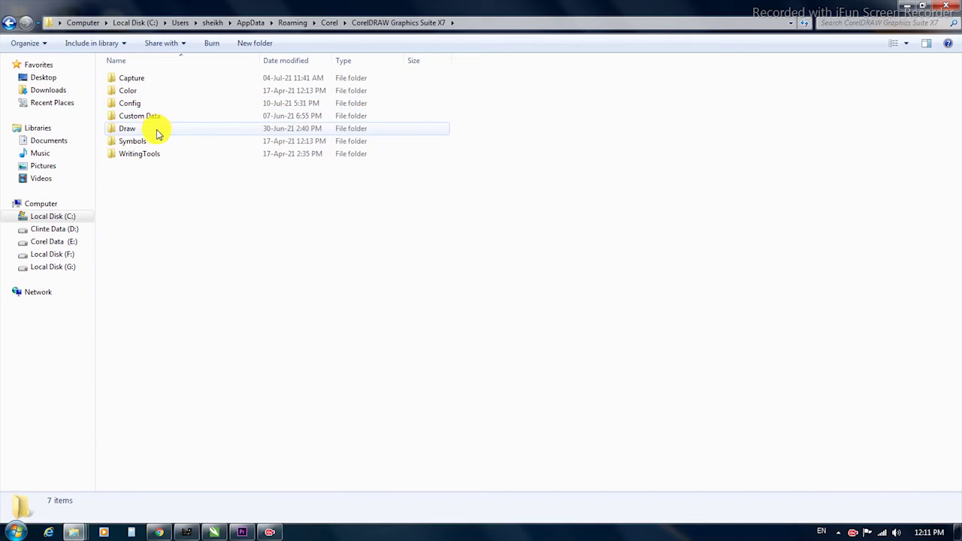
{"action": "double_click", "coordinate": [156, 132]}
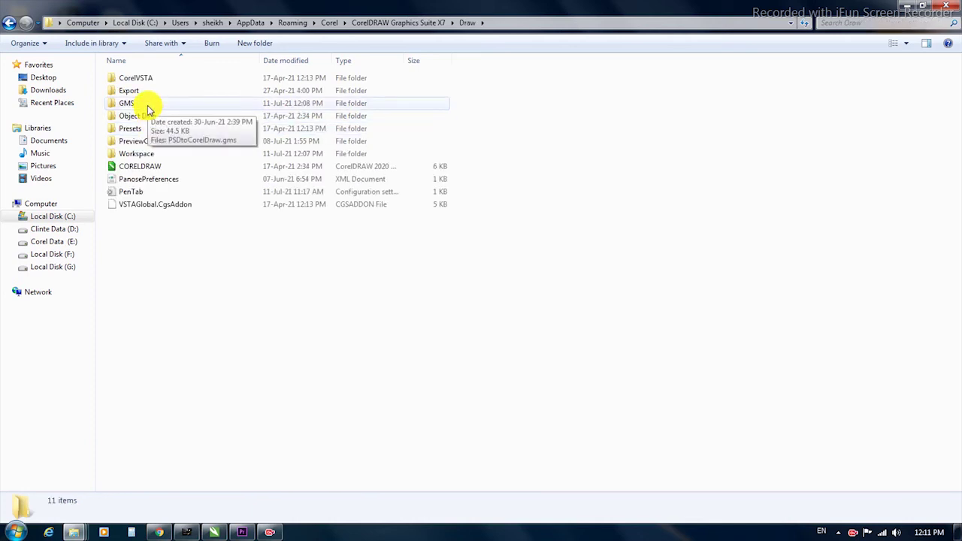
{"action": "left_click", "coordinate": [146, 105]}
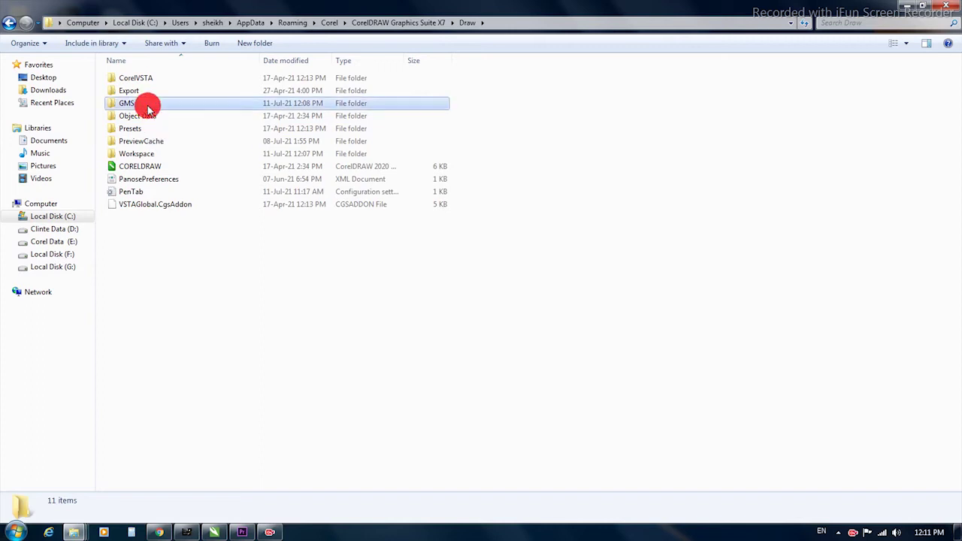
{"action": "right_click", "coordinate": [201, 267]}
{"action": "left_click", "coordinate": [142, 304]}
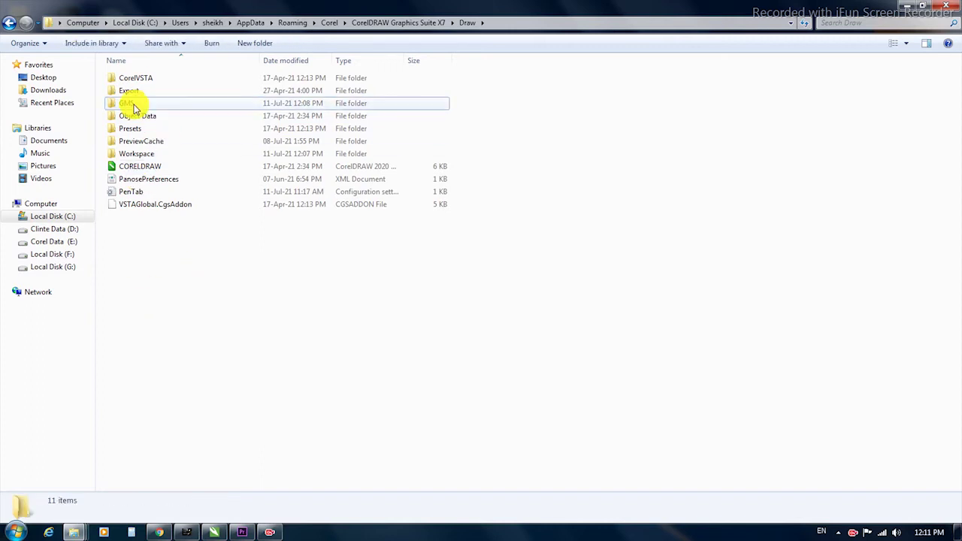
{"action": "double_click", "coordinate": [128, 104]}
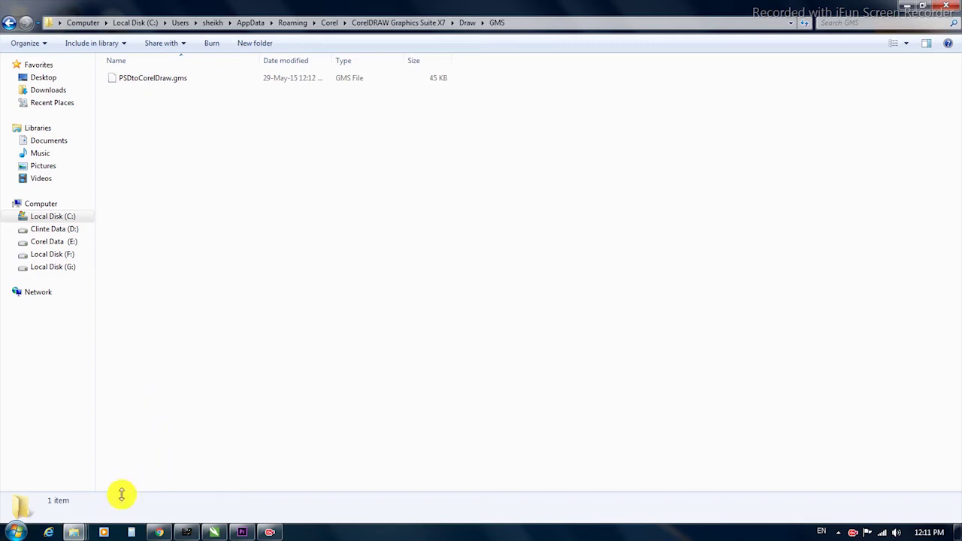
Step: Copy PSDtoCorelDraw.gms from the MACRO PSDtoCorelDraw folder and return to the AppData GMS folder
{"action": "left_click", "coordinate": [76, 530]}
{"action": "left_click", "coordinate": [349, 473]}
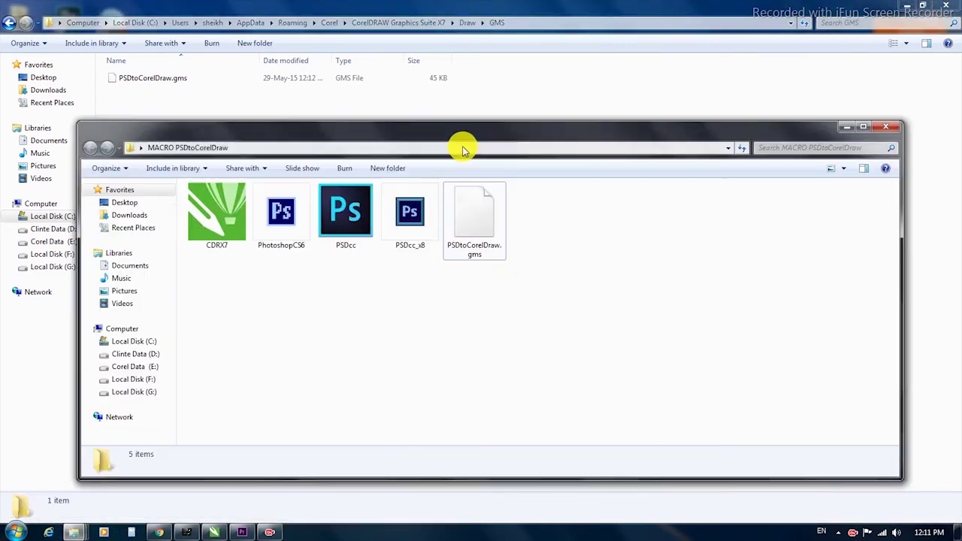
{"action": "left_click", "coordinate": [469, 217]}
{"action": "right_click", "coordinate": [462, 223]}
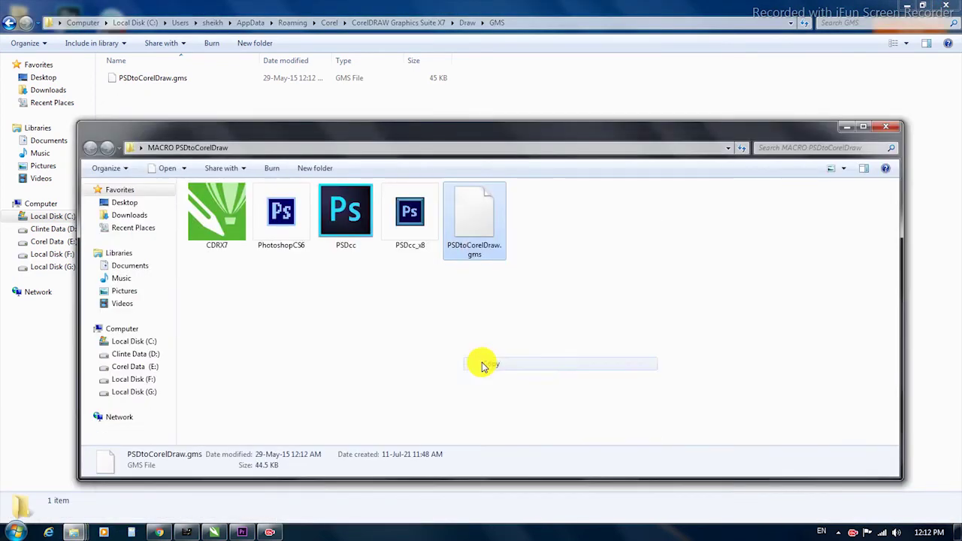
{"action": "left_click", "coordinate": [490, 365]}
{"action": "left_click", "coordinate": [356, 5]}
{"action": "right_click", "coordinate": [147, 231]}
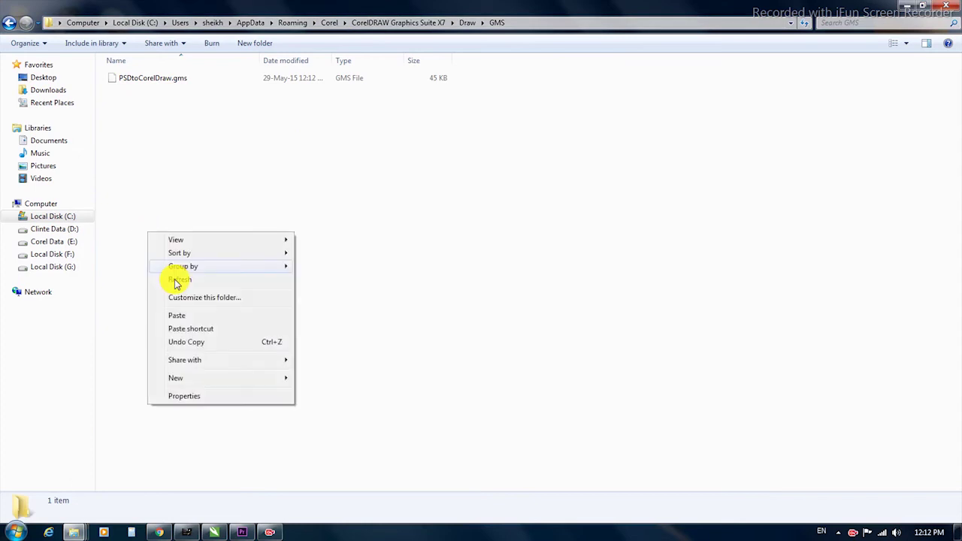
{"action": "left_click", "coordinate": [467, 218]}
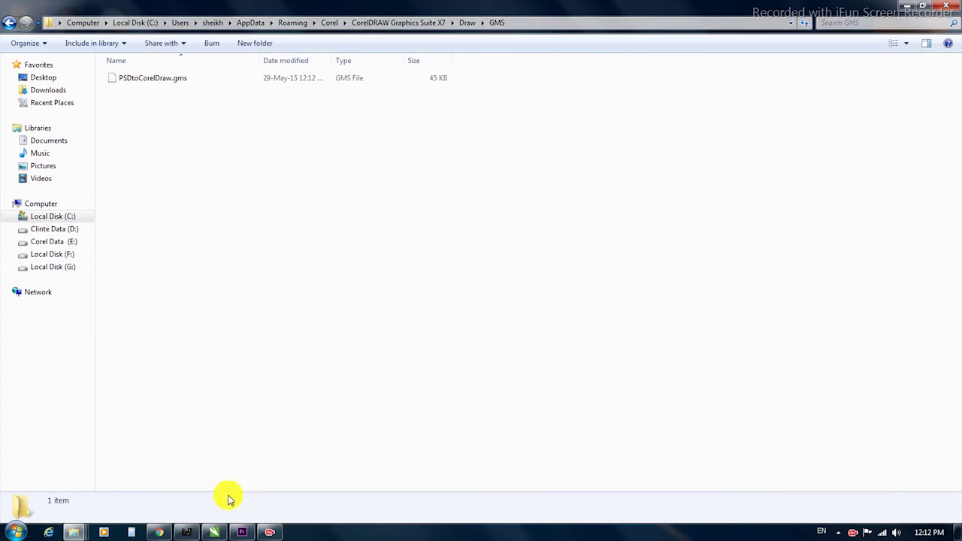
Step: Minimize the open folder windows and switch to the blank Untitled-1 document in CorelDRAW X7
{"action": "left_click", "coordinate": [904, 7]}
{"action": "left_click", "coordinate": [836, 127]}
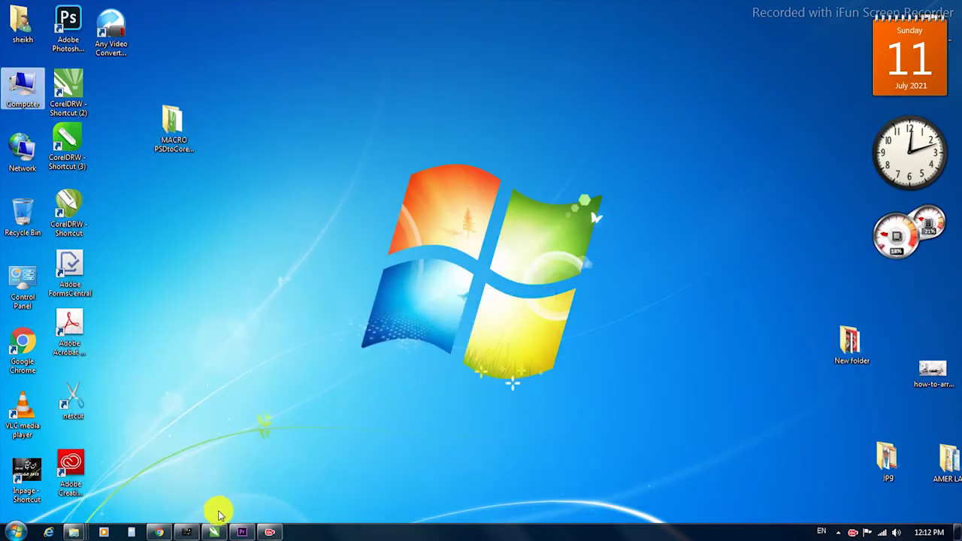
{"action": "left_click", "coordinate": [214, 532]}
{"action": "left_click", "coordinate": [436, 247]}
{"action": "left_click", "coordinate": [434, 233]}
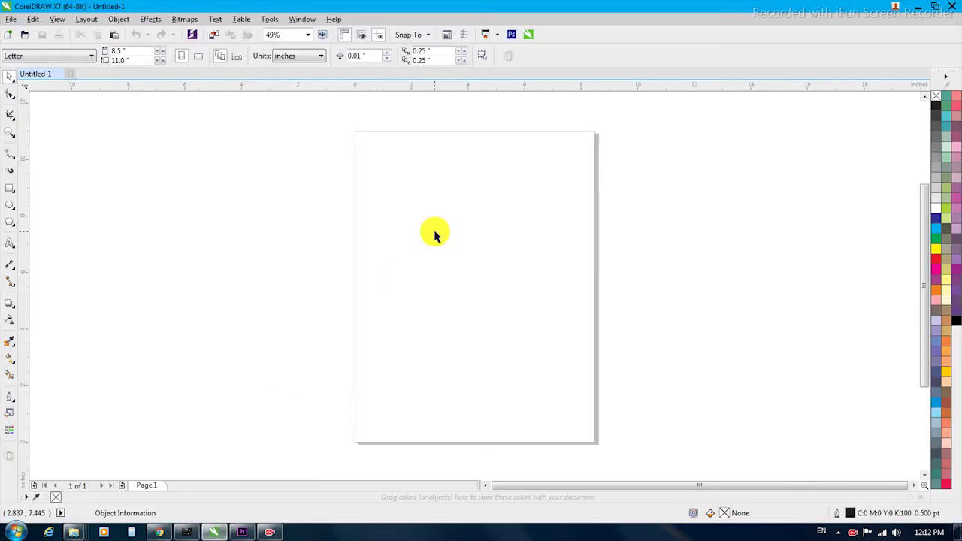
Step: Open the Macros category of the command customization options and view the appearance settings of the ExImPhotoshop edit-in-Photoshop macro
{"action": "left_click", "coordinate": [466, 35]}
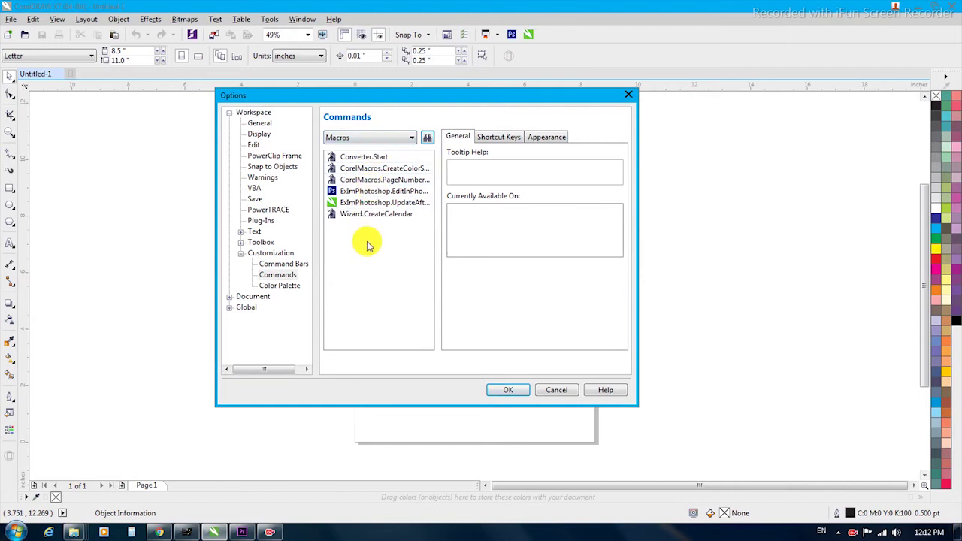
{"action": "left_click", "coordinate": [374, 191]}
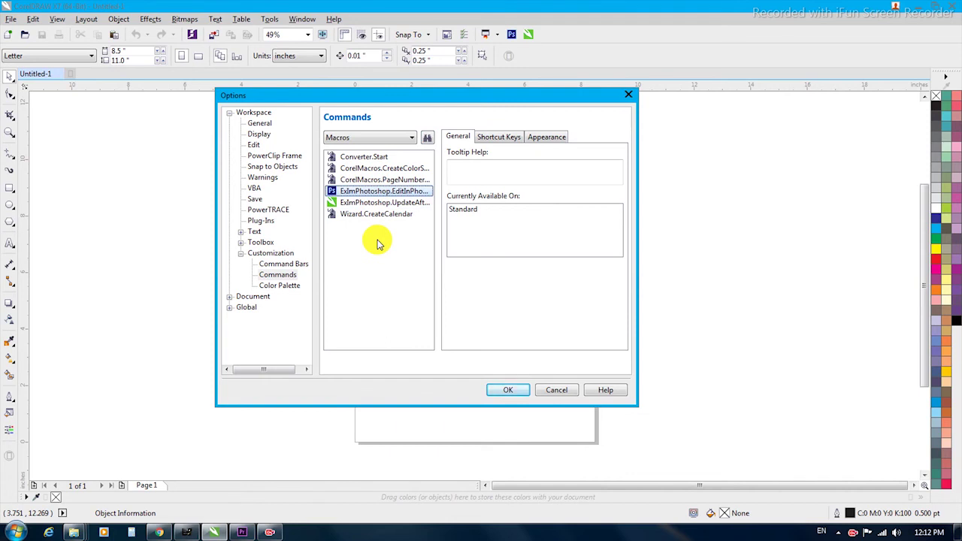
{"action": "left_click", "coordinate": [541, 141]}
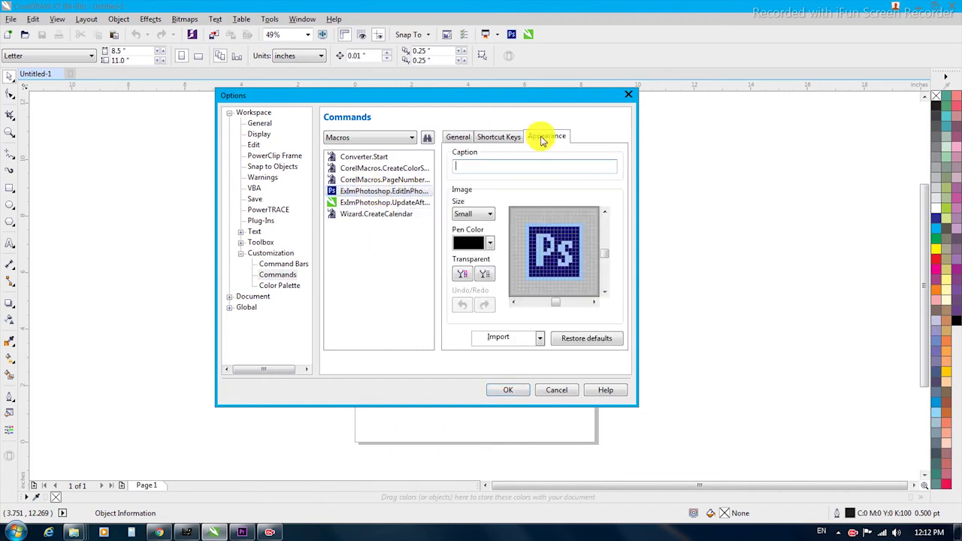
Step: Browse the desktop's MACRO PSDtoCorelDraw folder for an importable macro icon, then cancel the file selection and the options
{"action": "left_click", "coordinate": [515, 344]}
{"action": "left_click", "coordinate": [530, 477]}
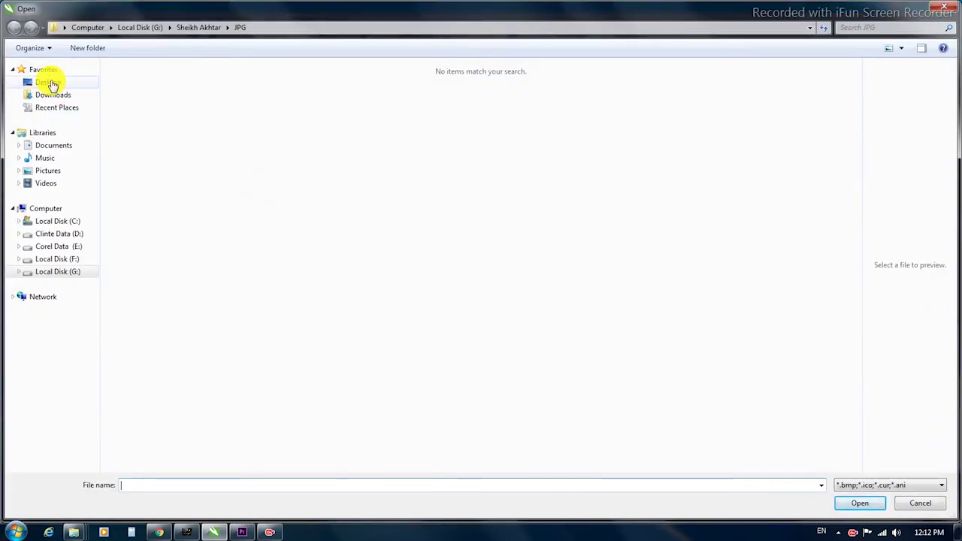
{"action": "left_click", "coordinate": [48, 82]}
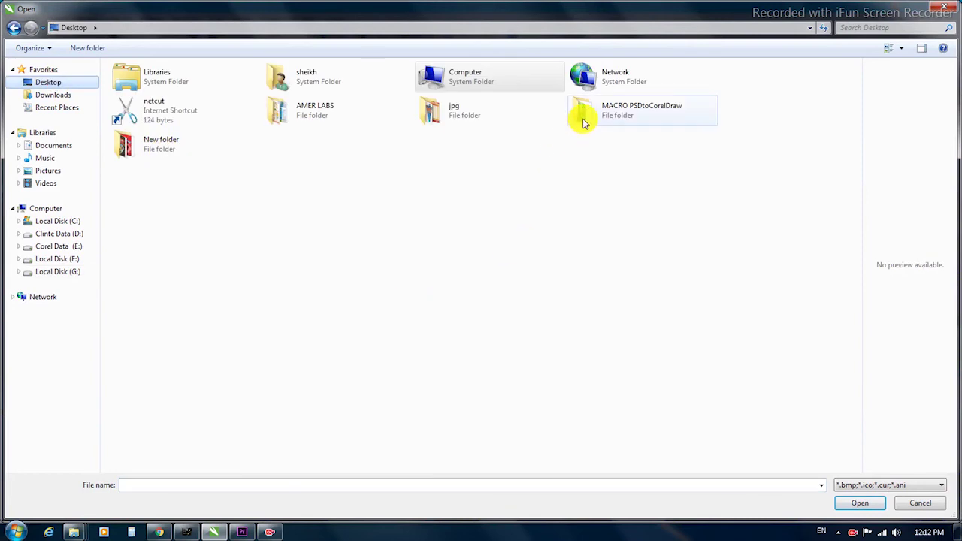
{"action": "double_click", "coordinate": [585, 123]}
{"action": "right_click", "coordinate": [268, 236]}
{"action": "left_click", "coordinate": [409, 246]}
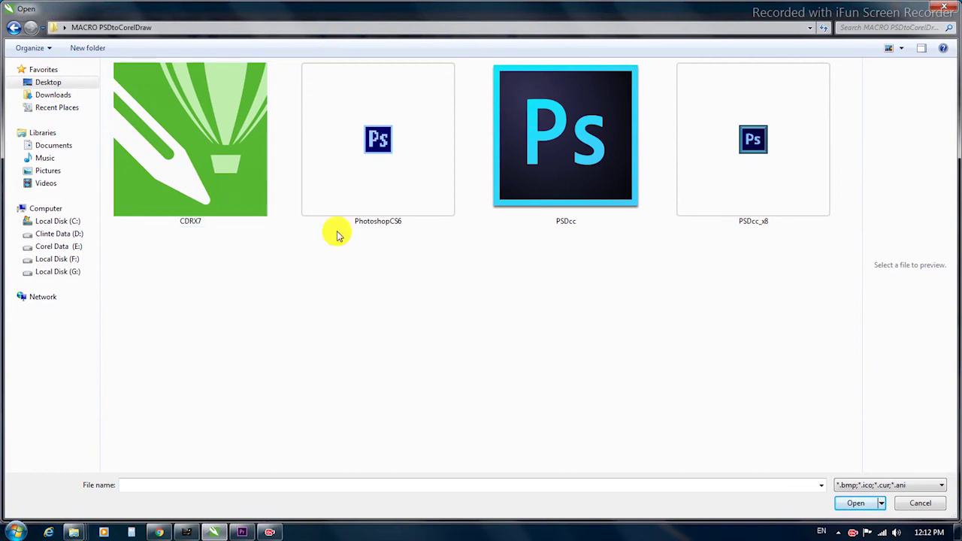
{"action": "left_click", "coordinate": [945, 13]}
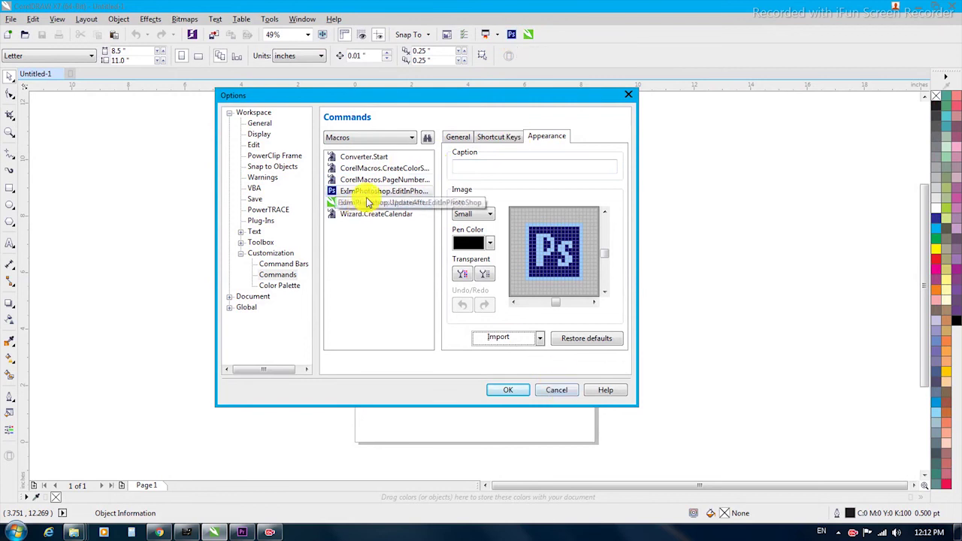
{"action": "left_click", "coordinate": [547, 390]}
Step: Switch to video 10.cdr in CorelDRAW X6 and examine its CorelDRAW X7 to Photoshop artwork up close
{"action": "left_click", "coordinate": [495, 363]}
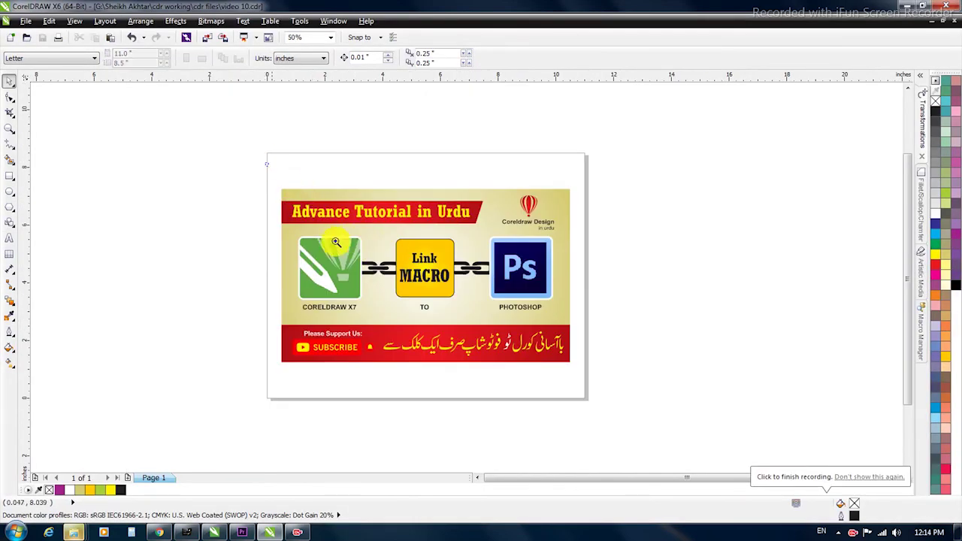
{"action": "left_click_drag", "start_coordinate": [598, 387], "coordinate": [600, 387]}
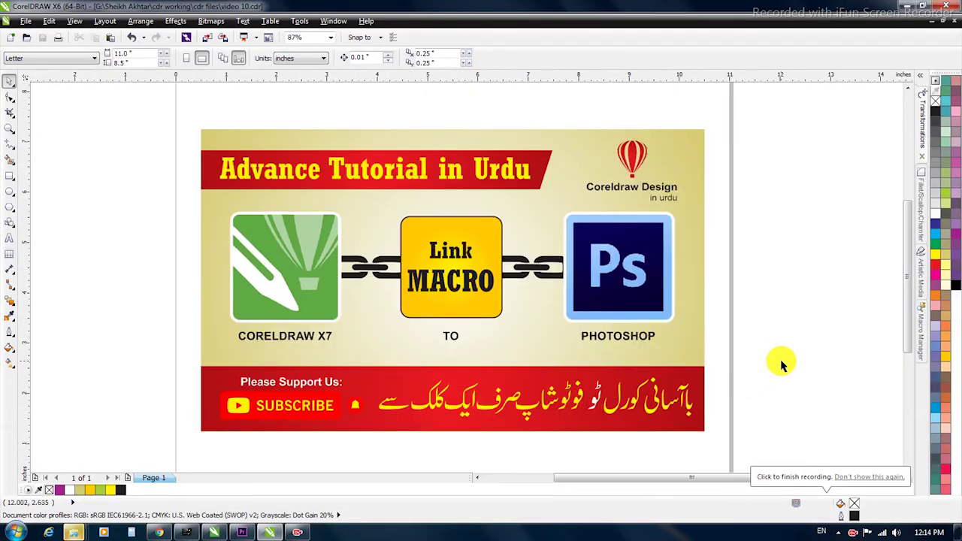